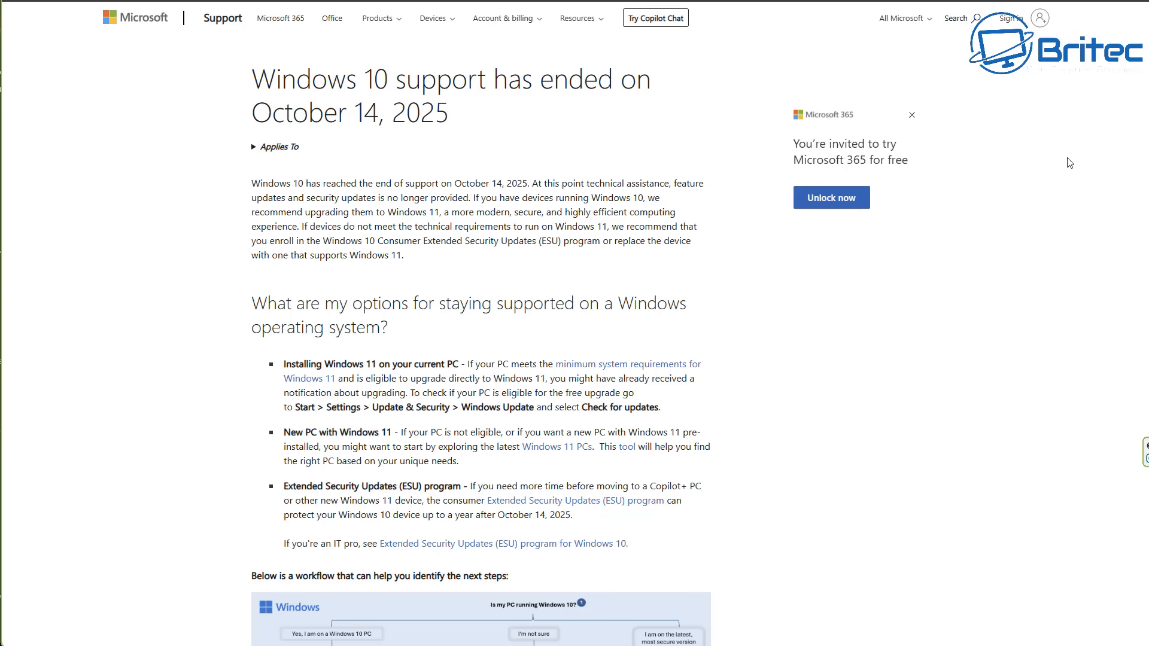
Dismiss the Microsoft 365 'Unlock now' promo panel on the support article.
click(912, 115)
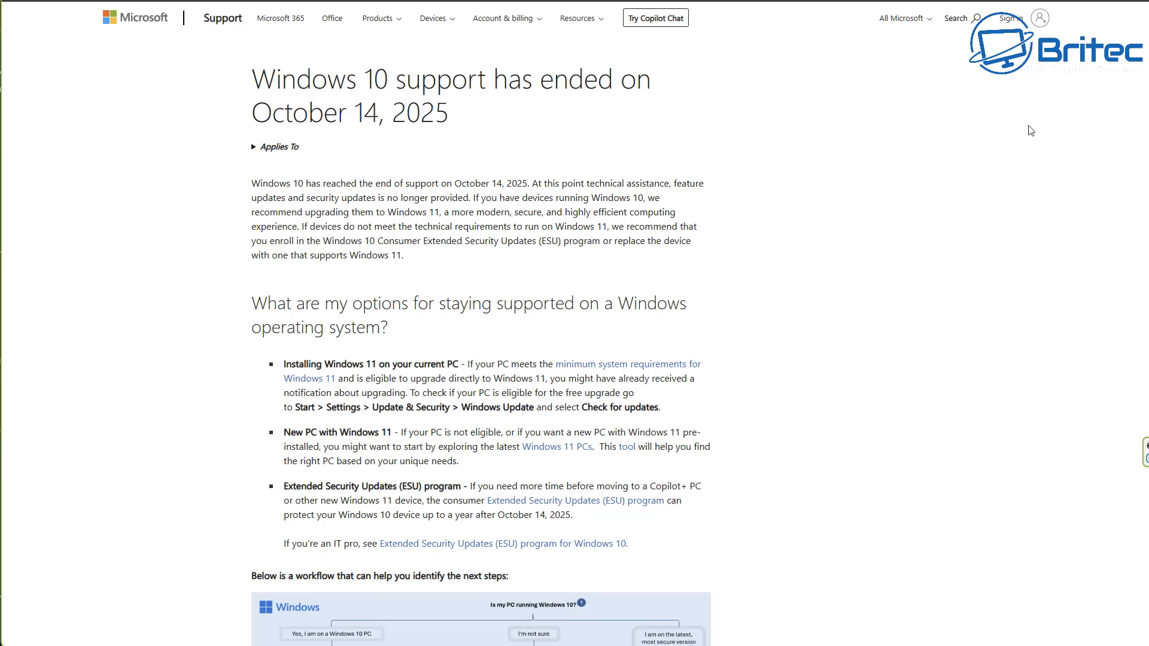
Autoscroll down to the 'What are my options' section of the article.
middle_click(1030, 130)
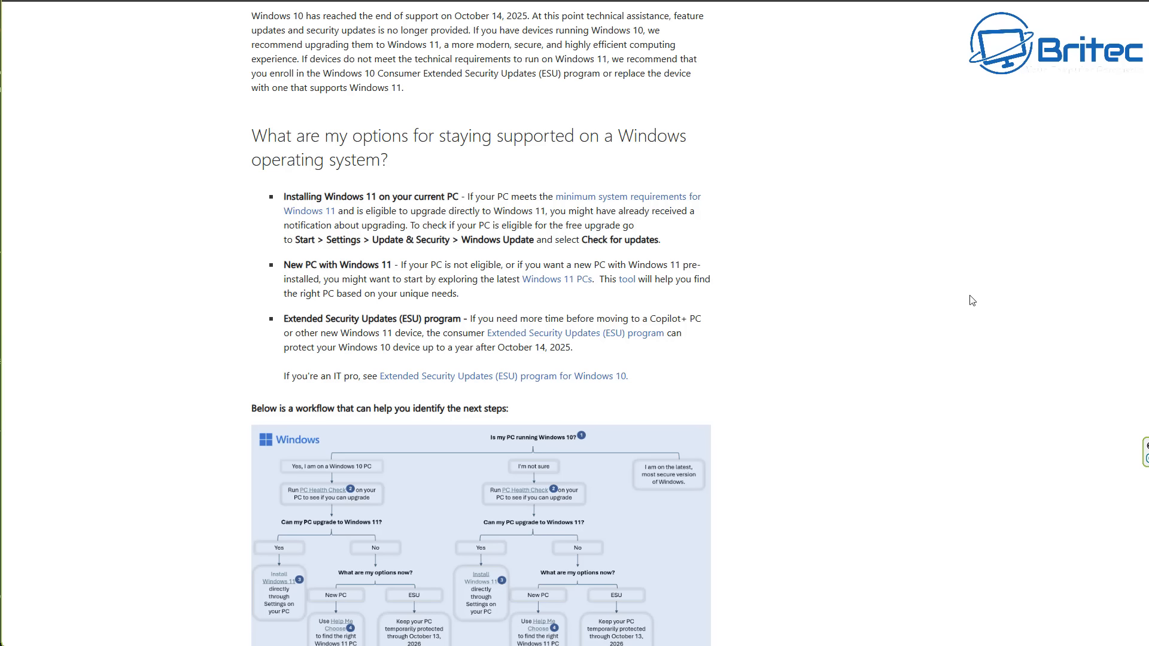
Autoscroll past the upgrade workflow chart and numbered path list to the FAQ heading.
middle_click(1056, 297)
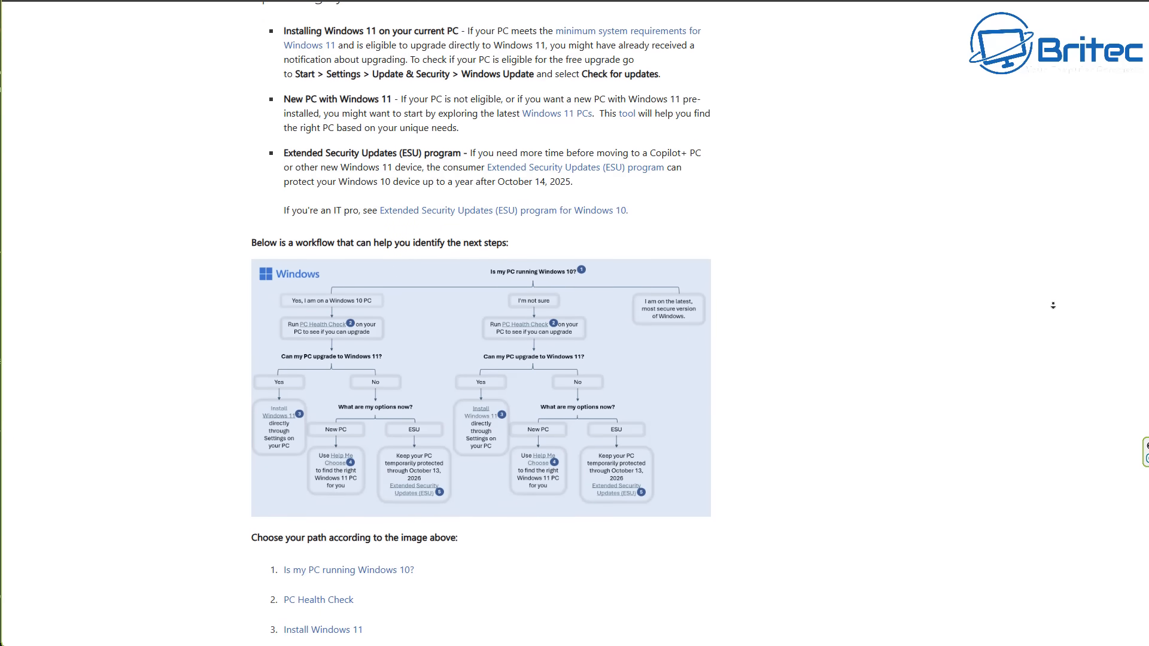
click(1053, 306)
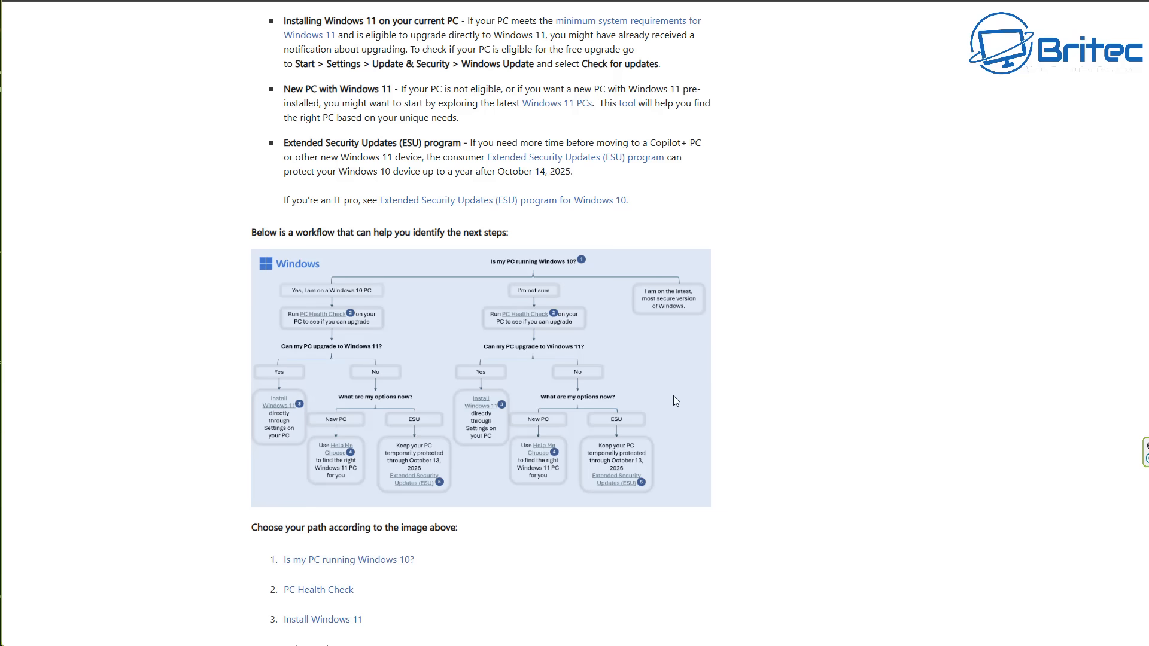
middle_click(954, 336)
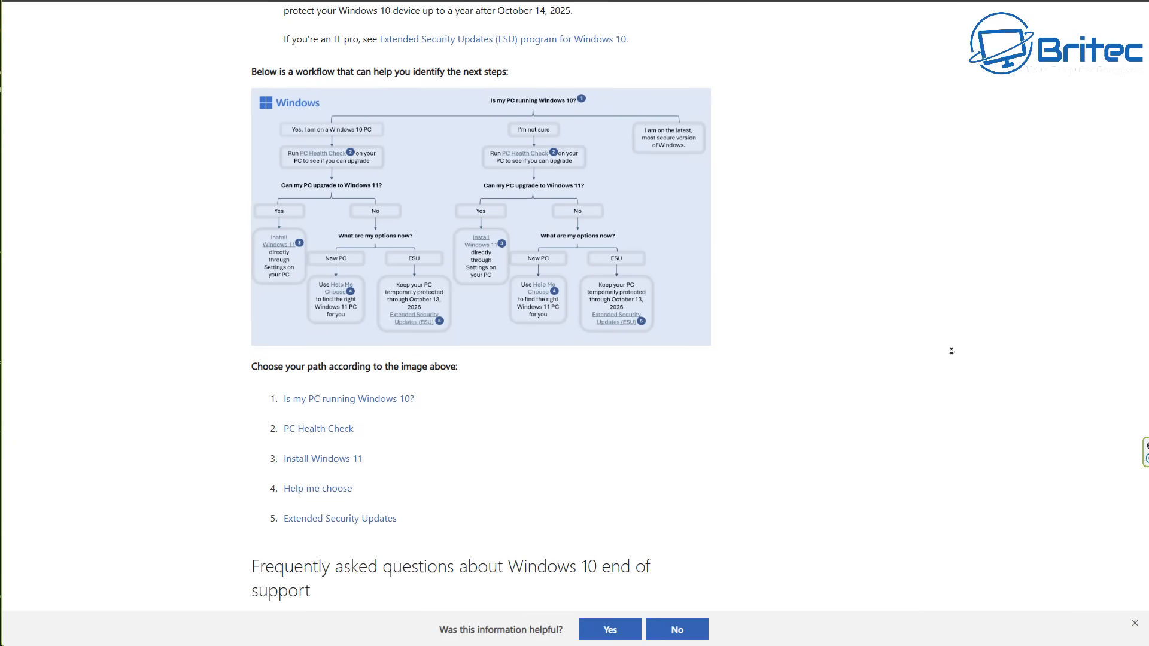
Stop autoscroll and cycle tabs past the LTSC 2021 Lifecycle page toward Linux Mint.
click(953, 353)
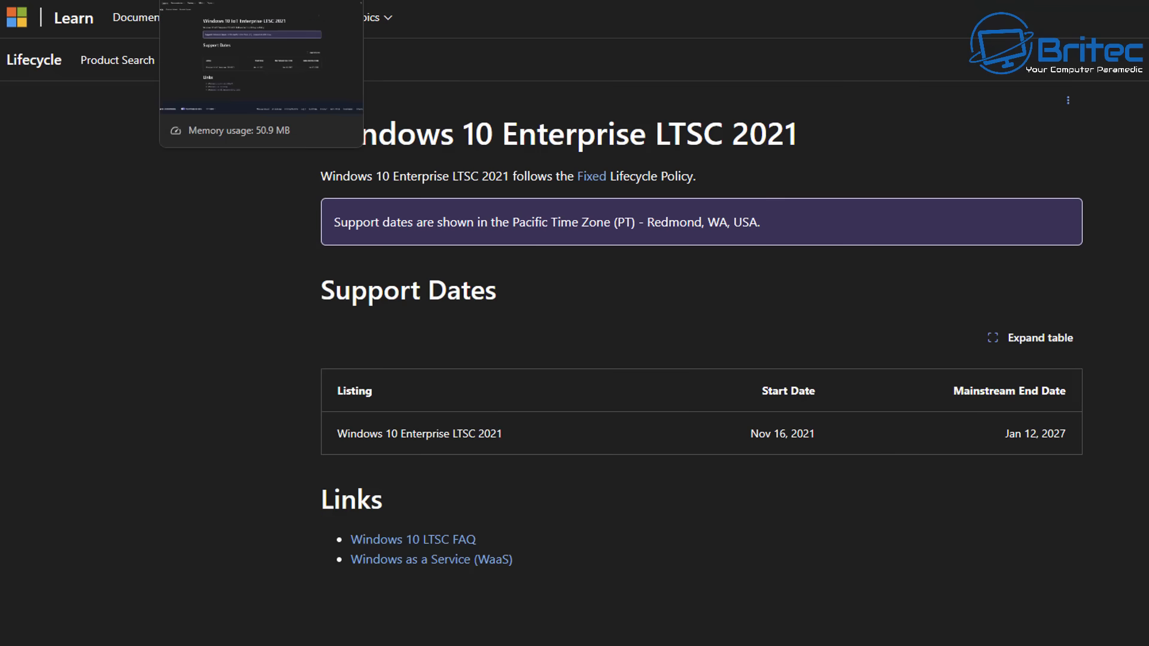
key(ctrl+Tab)
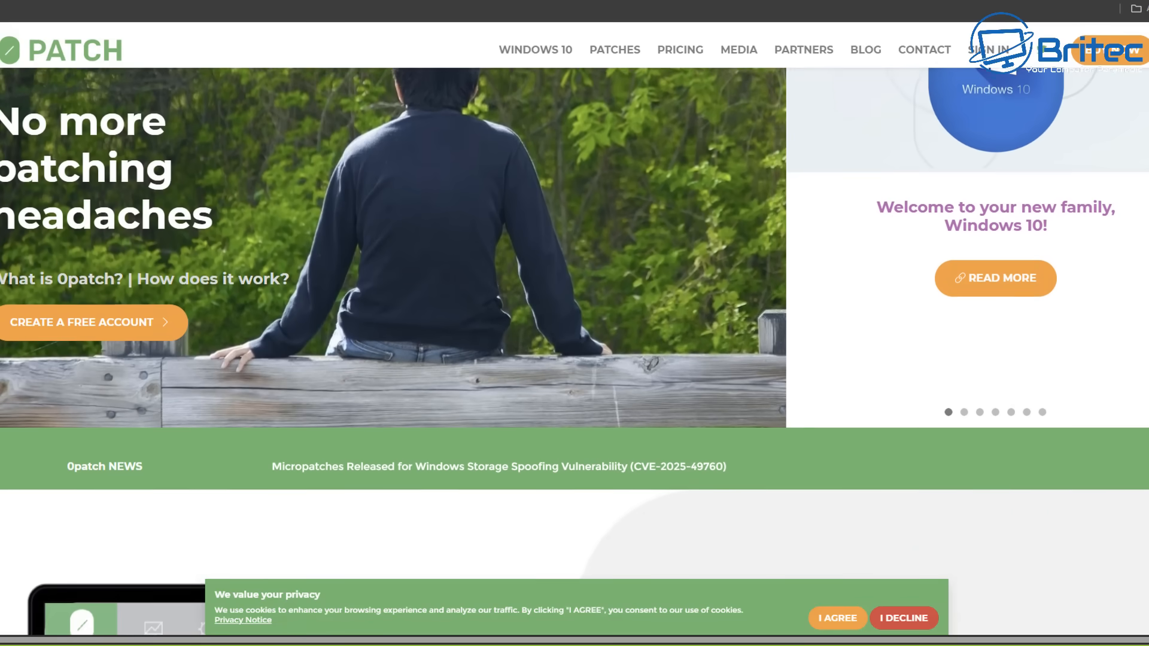
scroll(575, 359, down, 1)
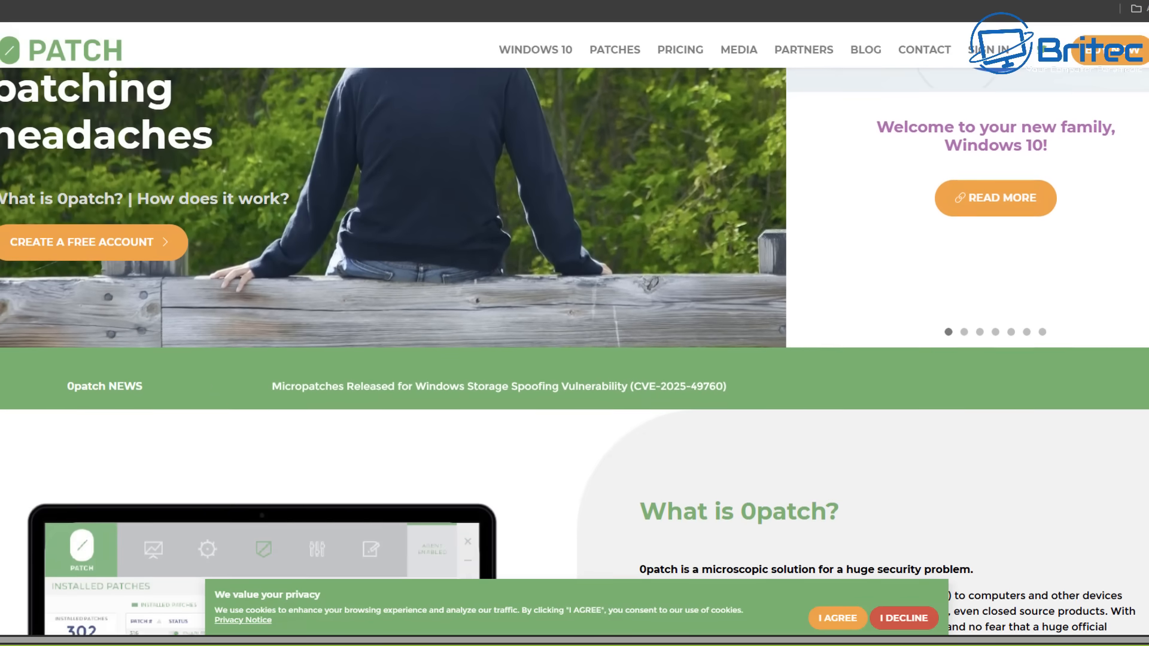
scroll(575, 360, down, 1)
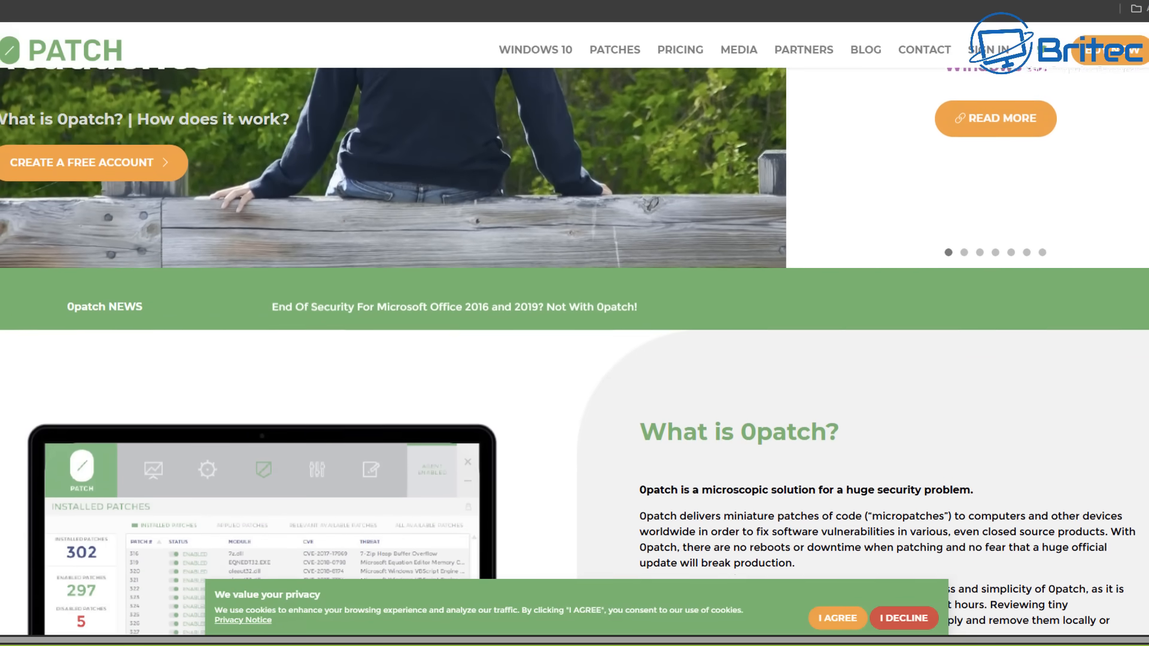
scroll(575, 359, down, 1)
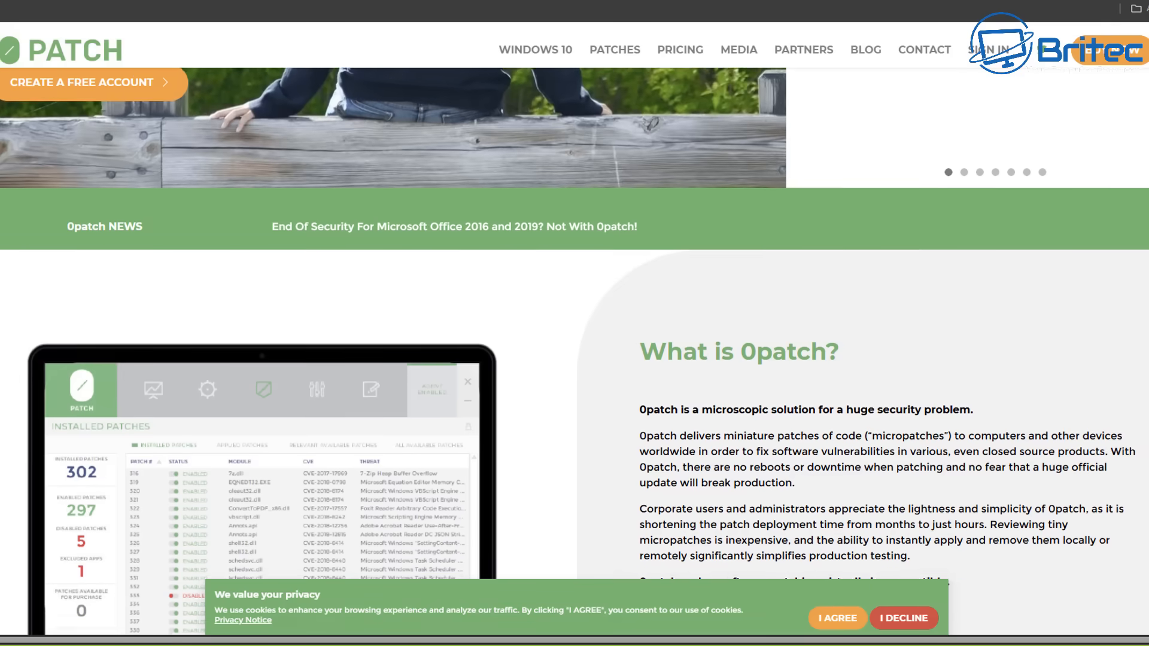
scroll(575, 359, down, 1)
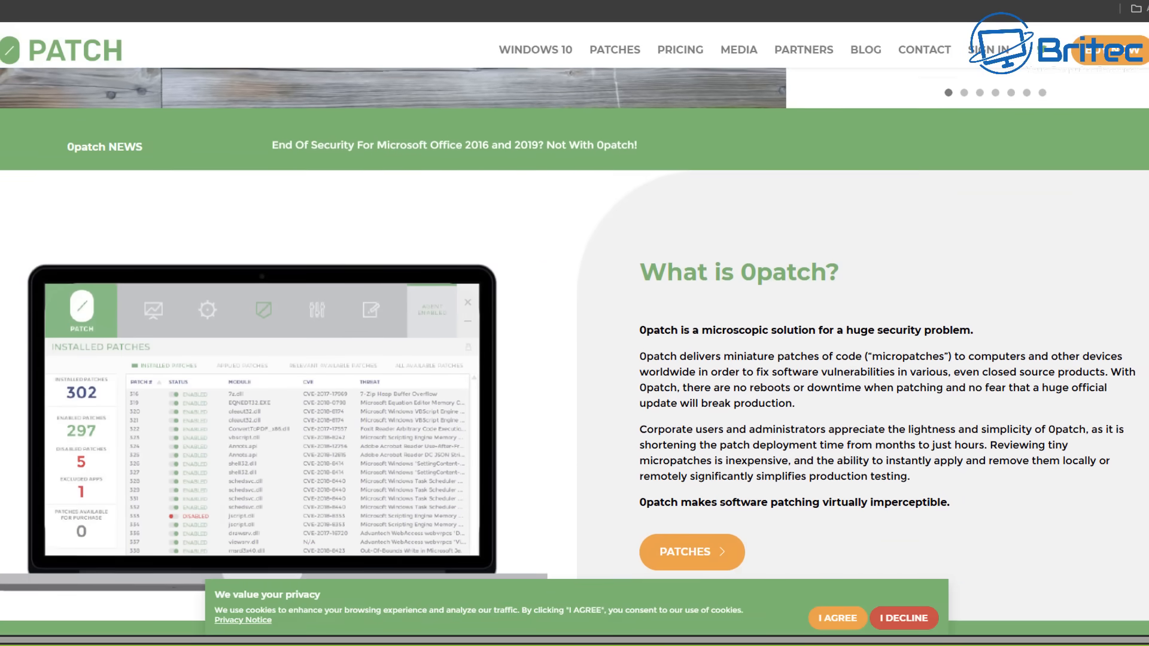
scroll(575, 359, down, 1)
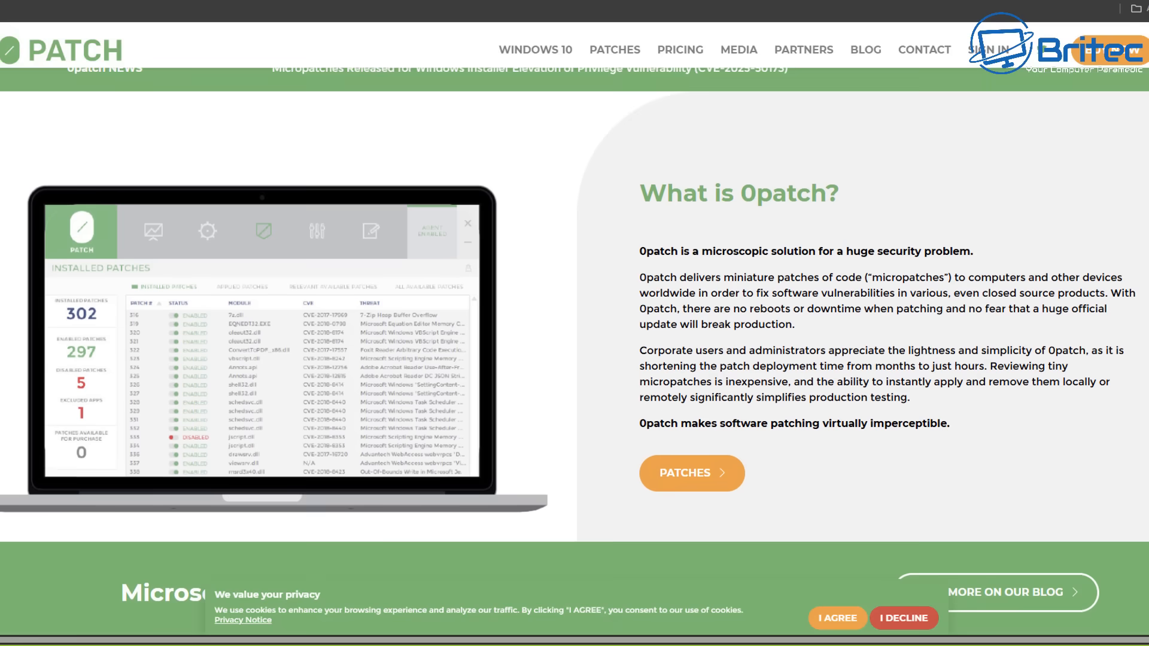
scroll(574, 359, down, 1)
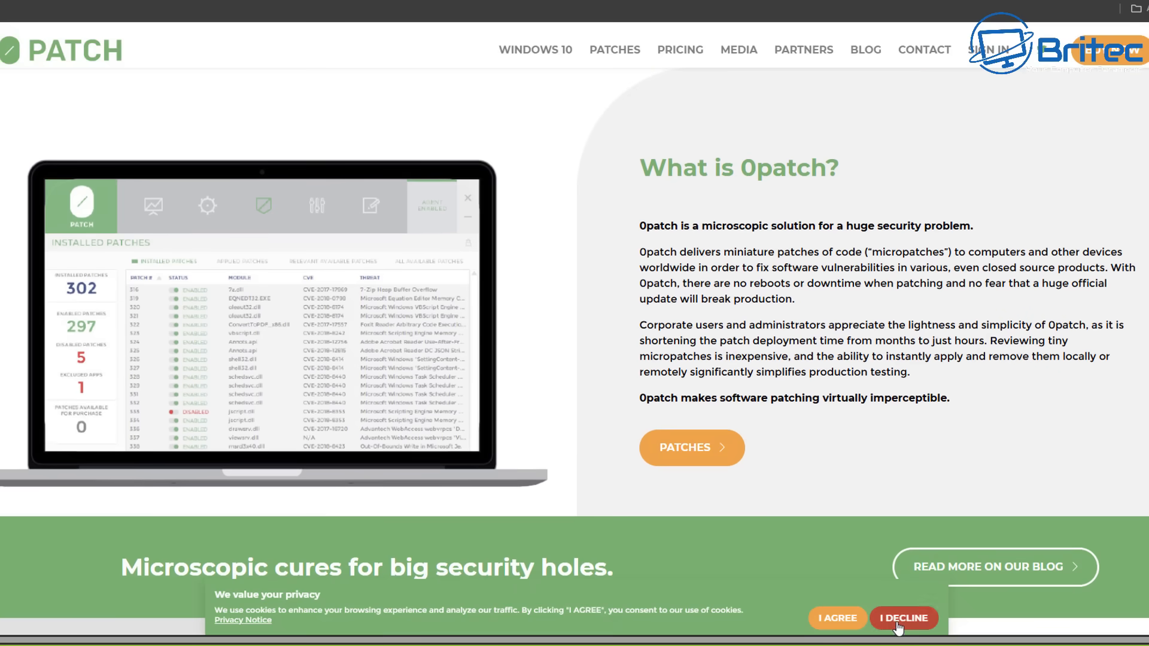
Decline the cookie consent on the 0patch homepage.
click(903, 619)
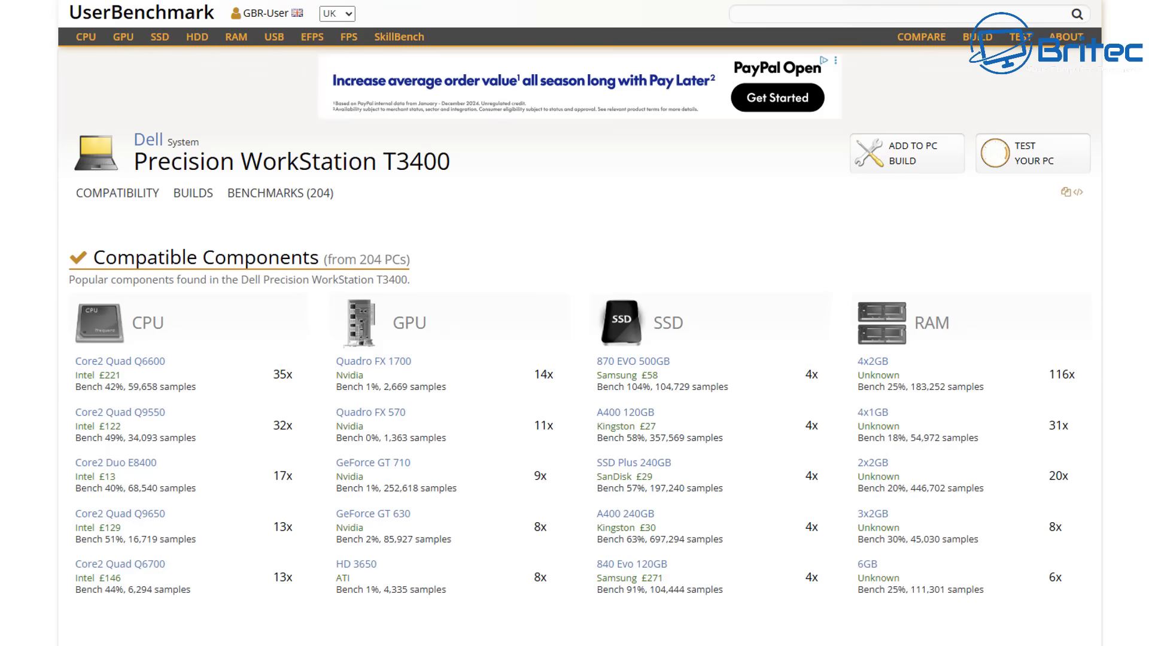
scroll(574, 360, down, 1)
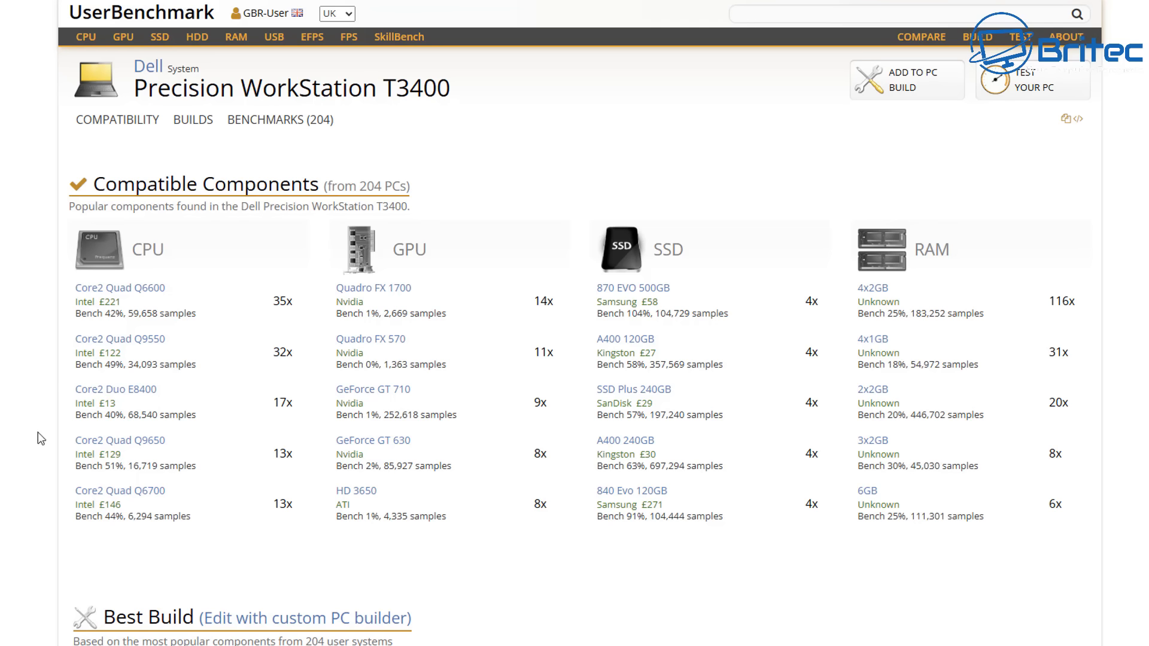
Go to the Core2 Quad Q6600 processor page from the T3400 compatible CPU list.
click(155, 294)
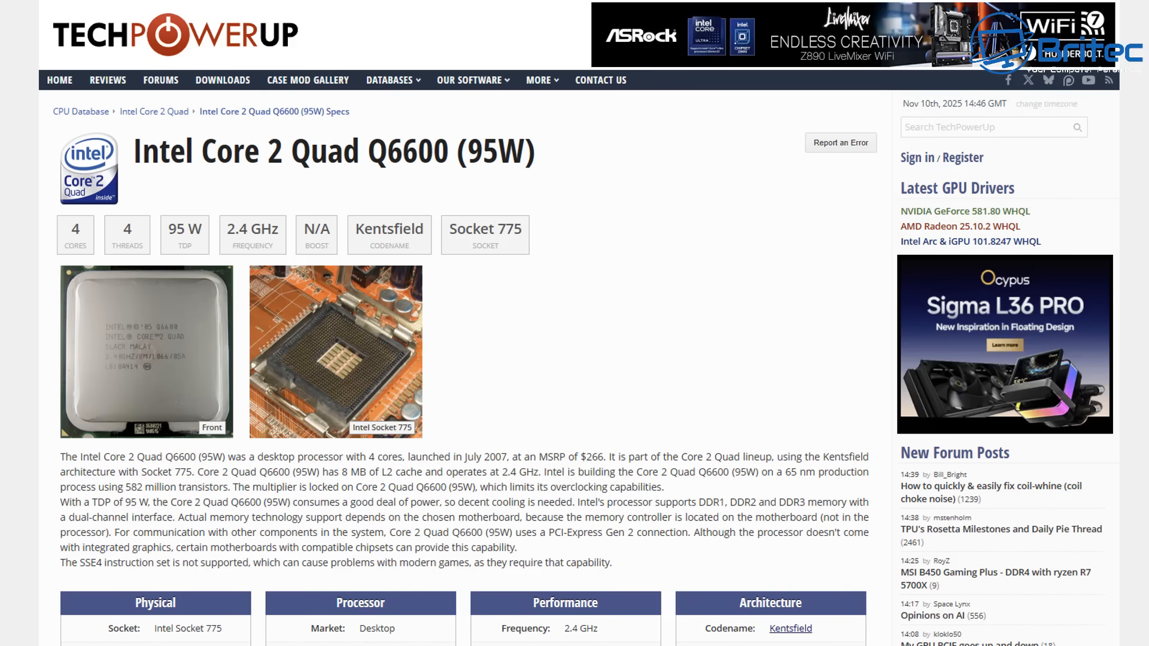
scroll(575, 360, down, 2)
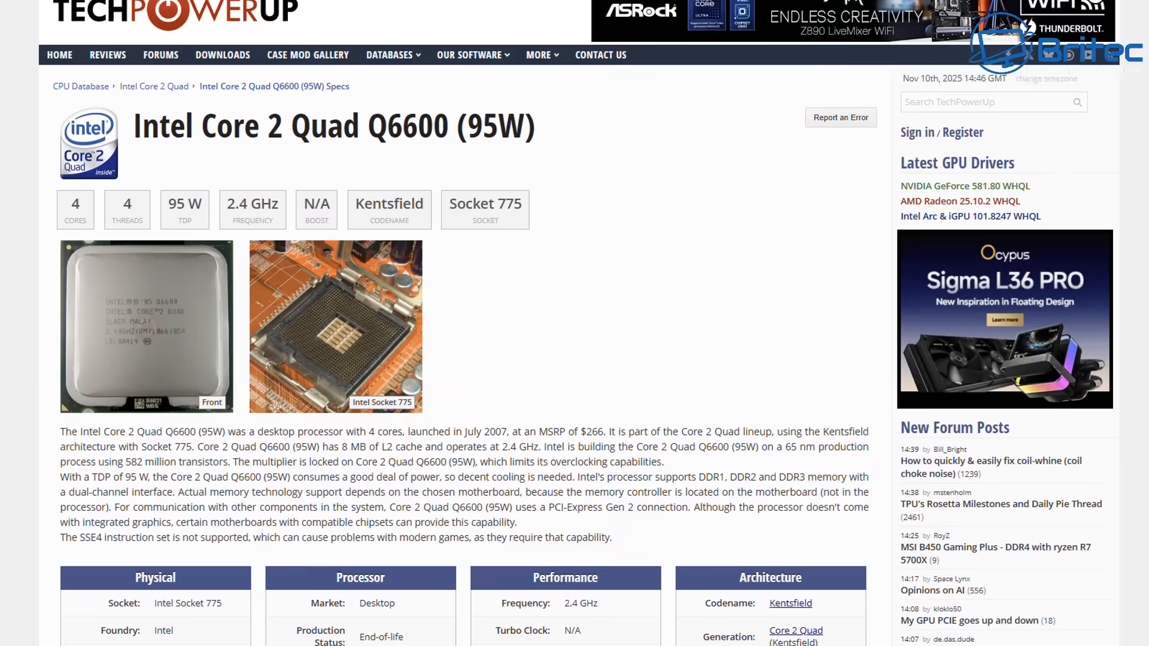
scroll(575, 359, down, 2)
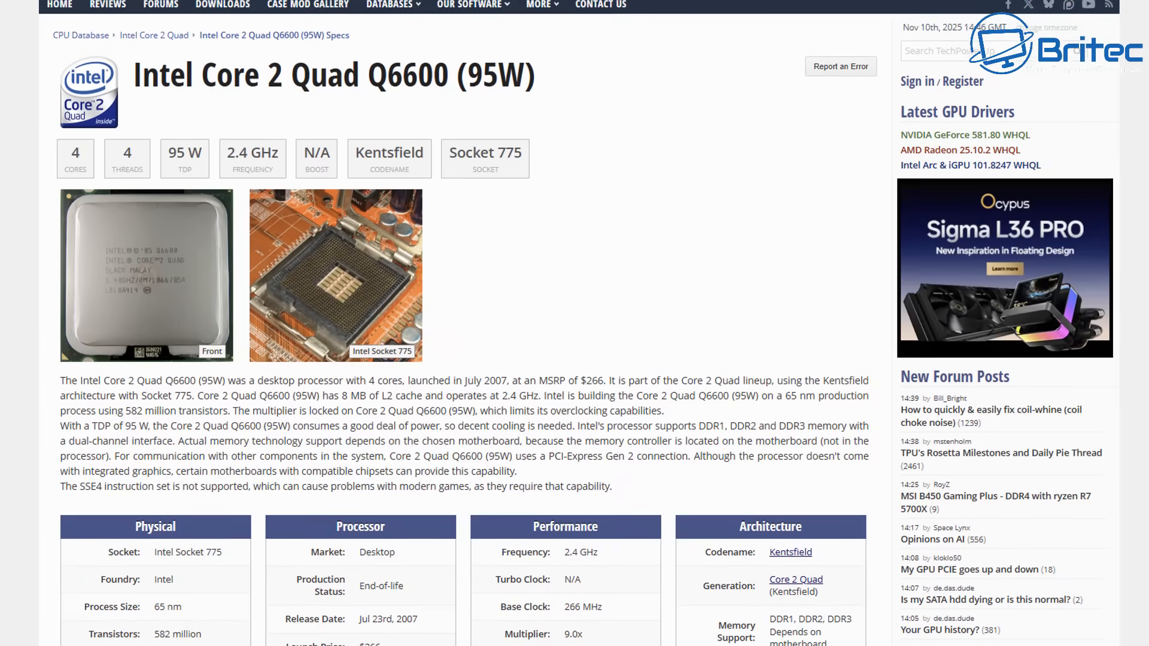
scroll(575, 359, down, 2)
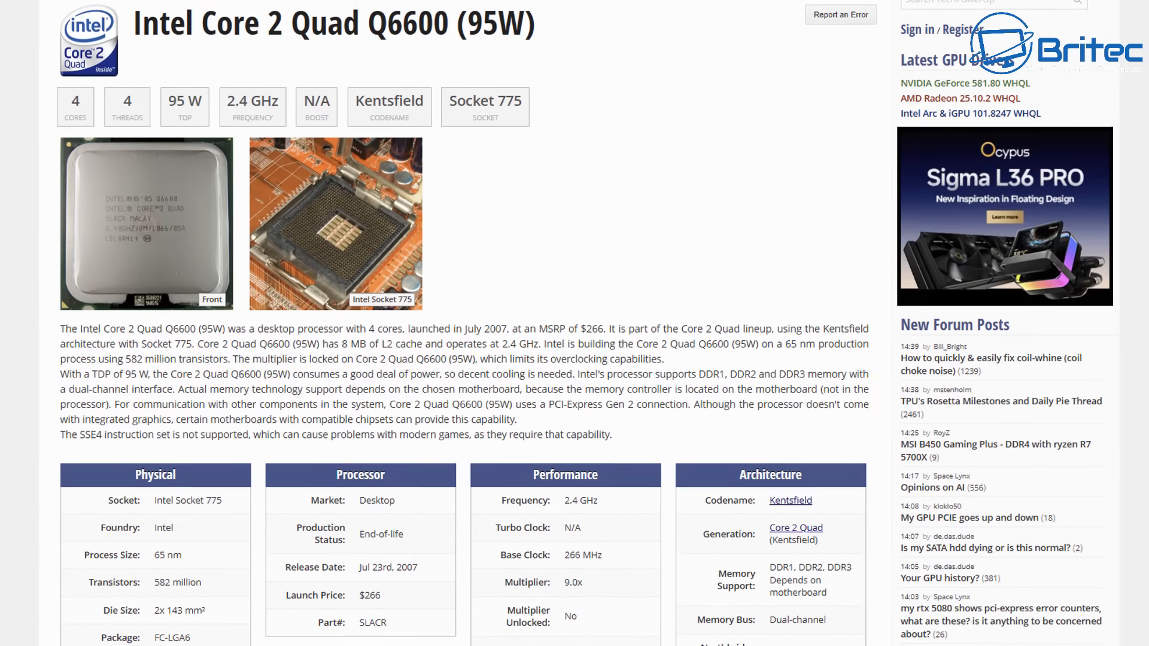
scroll(575, 359, down, 2)
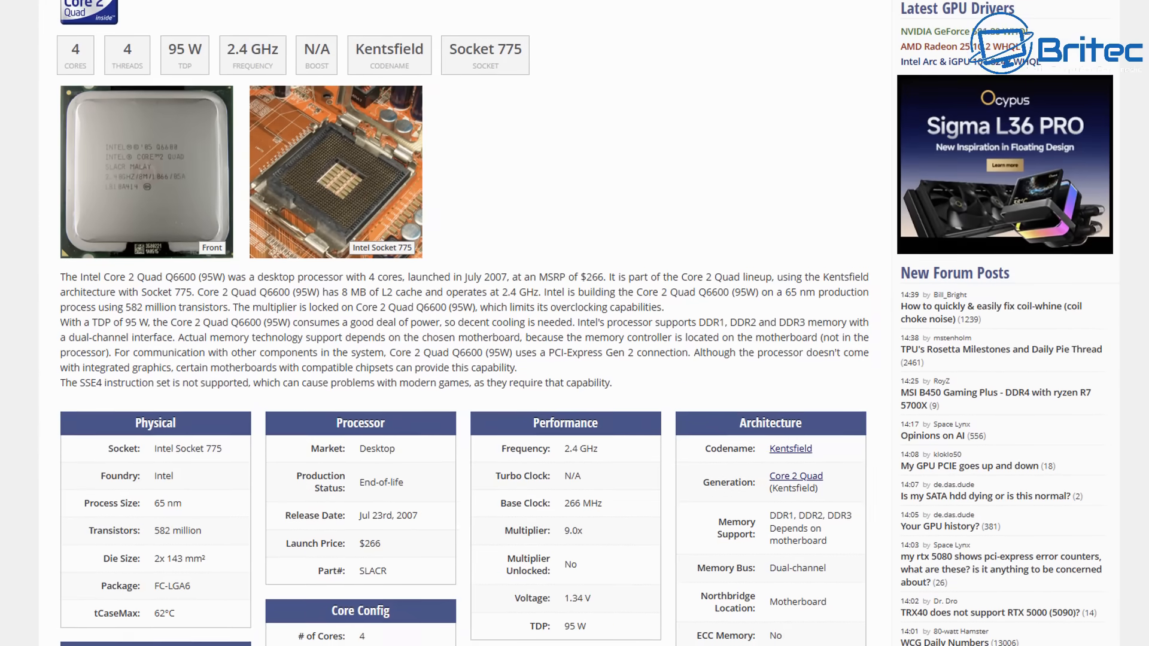
scroll(574, 359, down, 1)
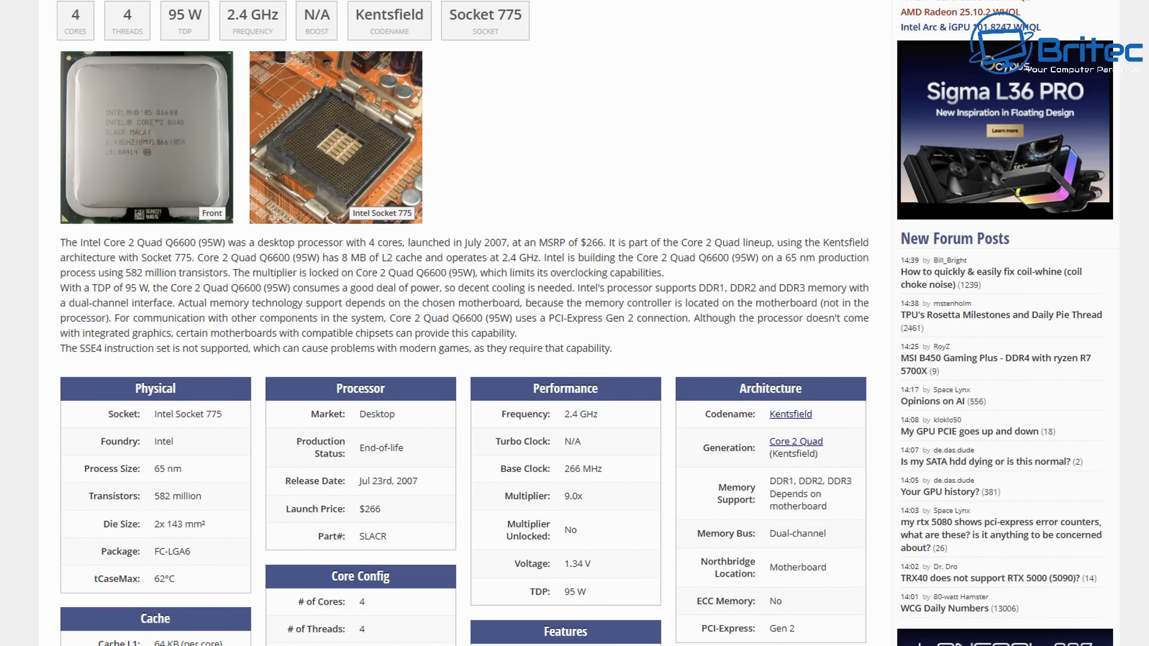
scroll(574, 360, down, 3)
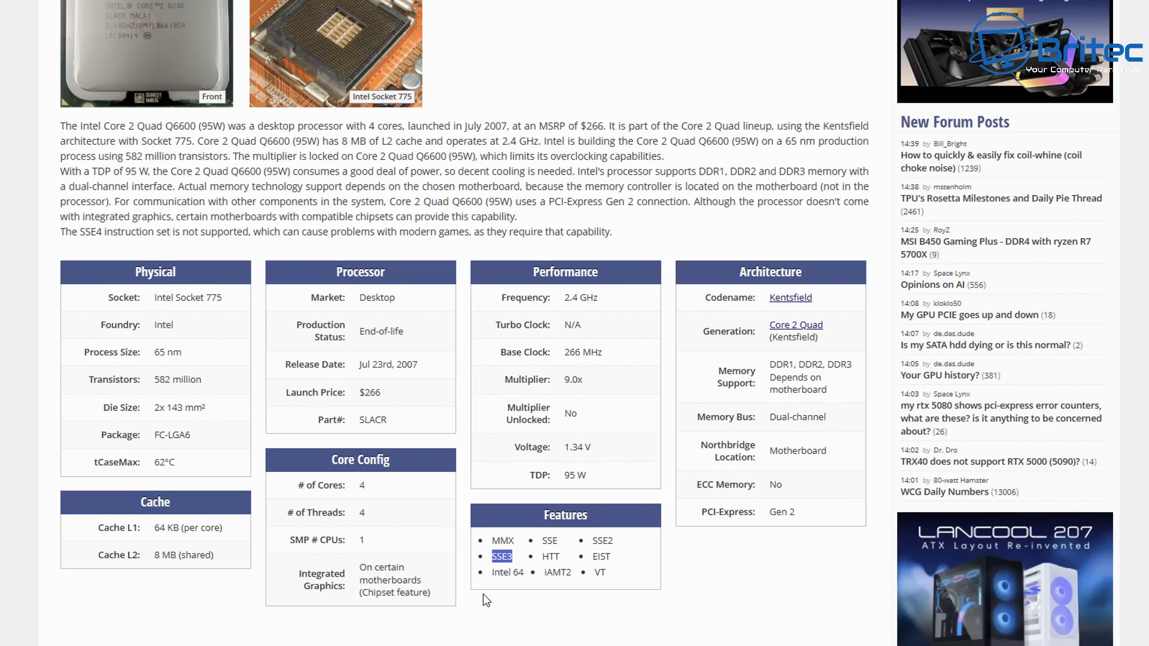
click(502, 606)
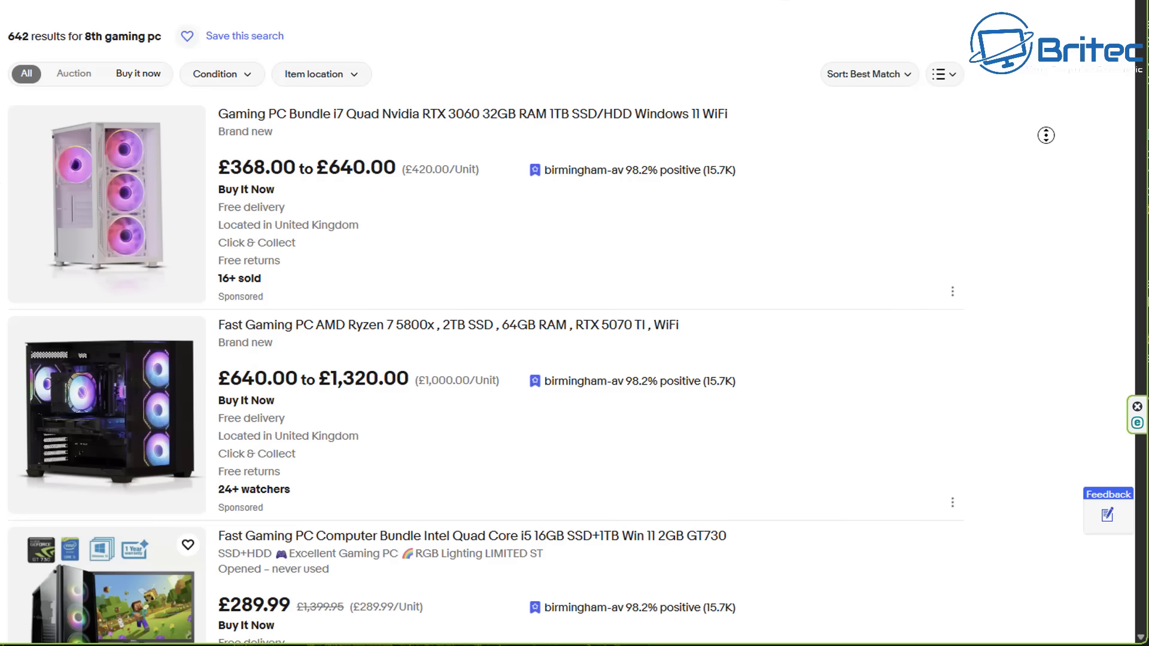
middle_click(1047, 136)
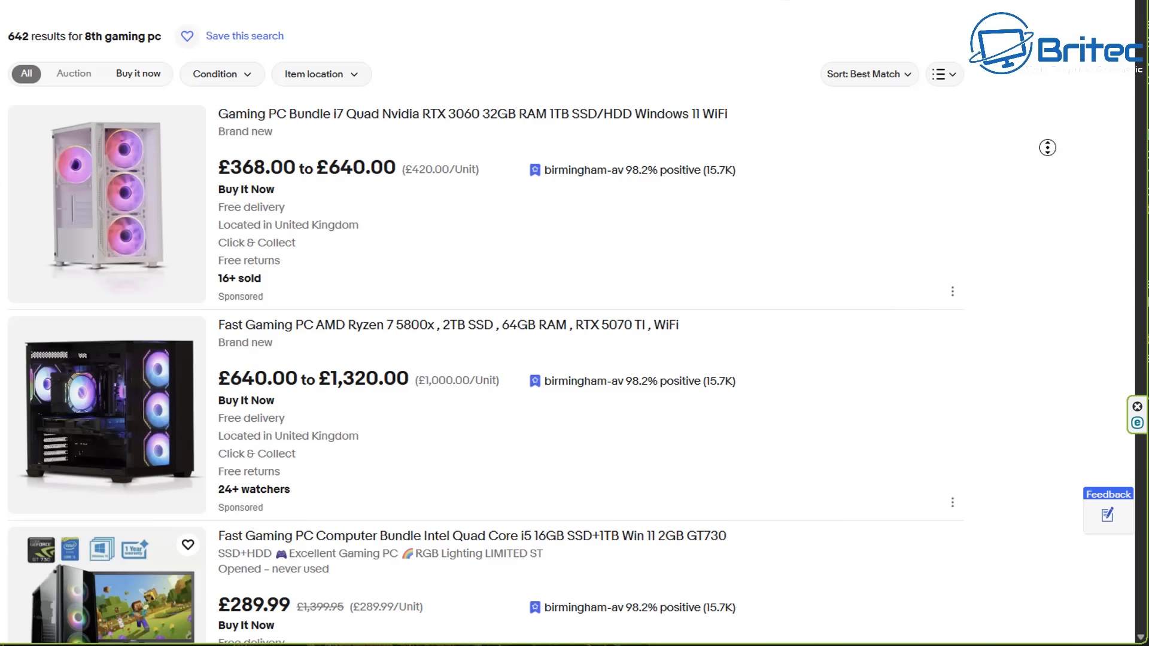